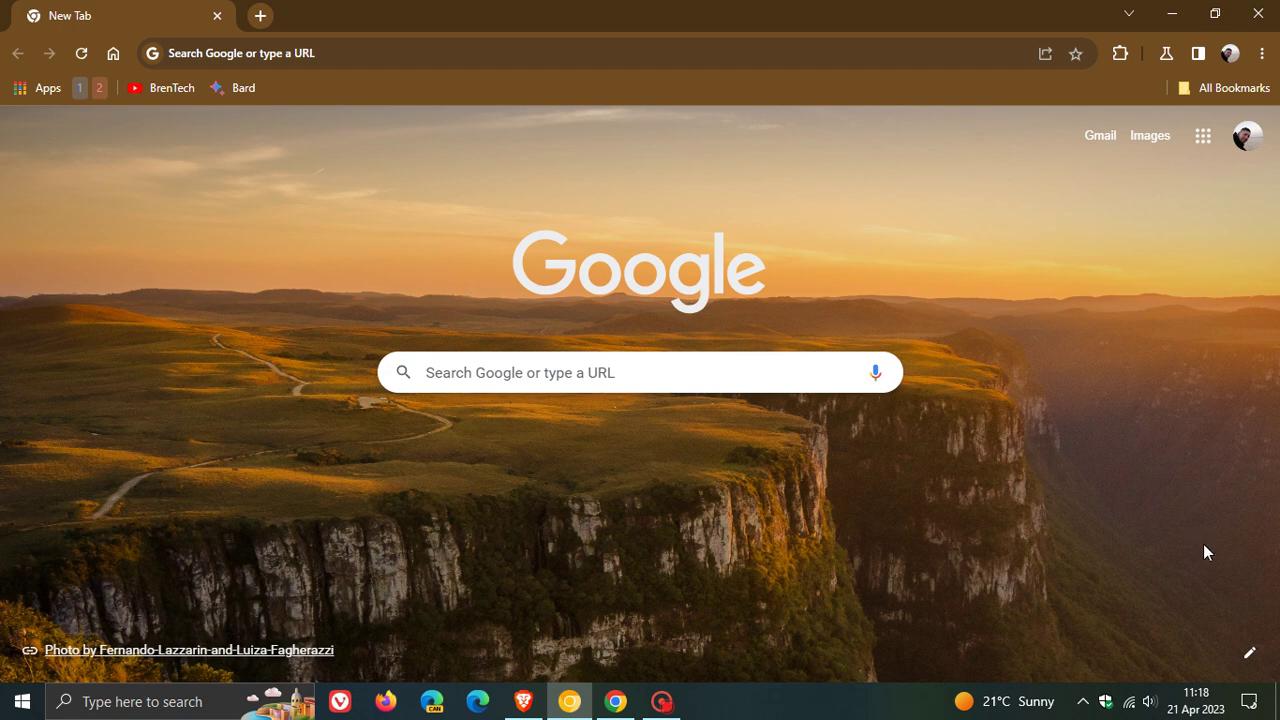
# - Review the Background, Shortcuts, and Color and theme sections of the new tab page customization, leaving without changes
pyautogui.click(1250, 655)
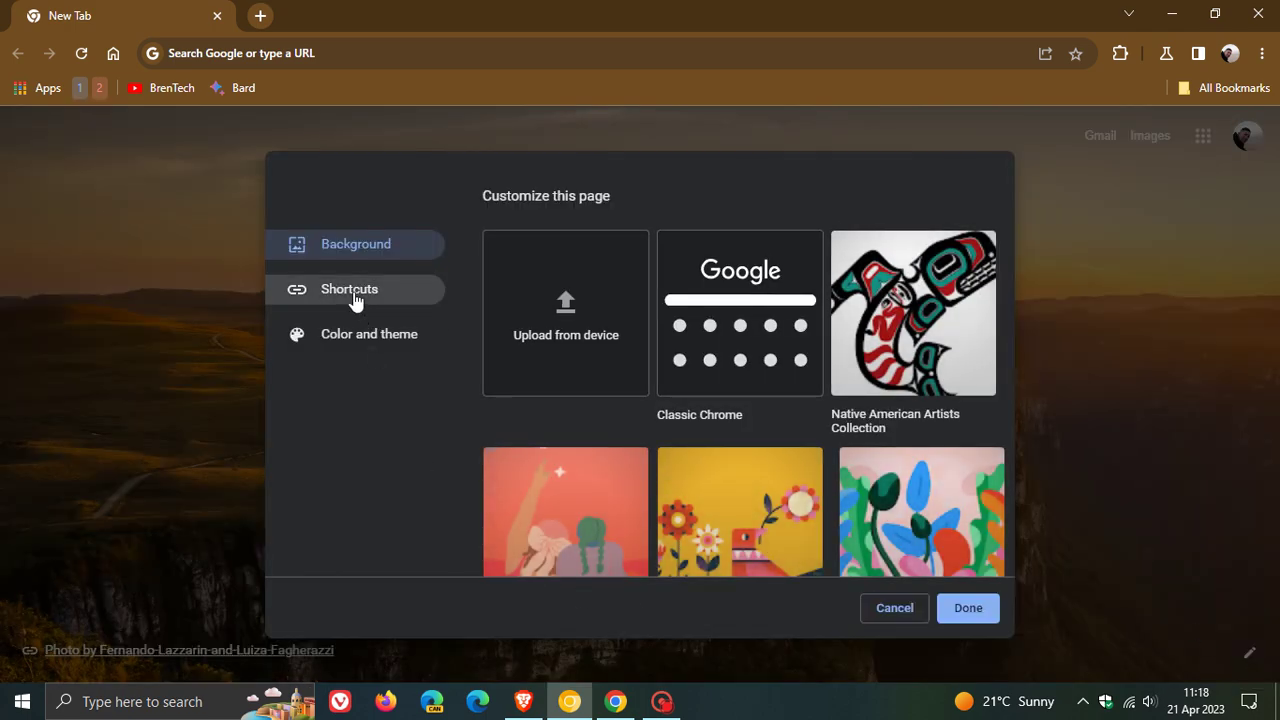
pyautogui.click(353, 295)
pyautogui.click(355, 340)
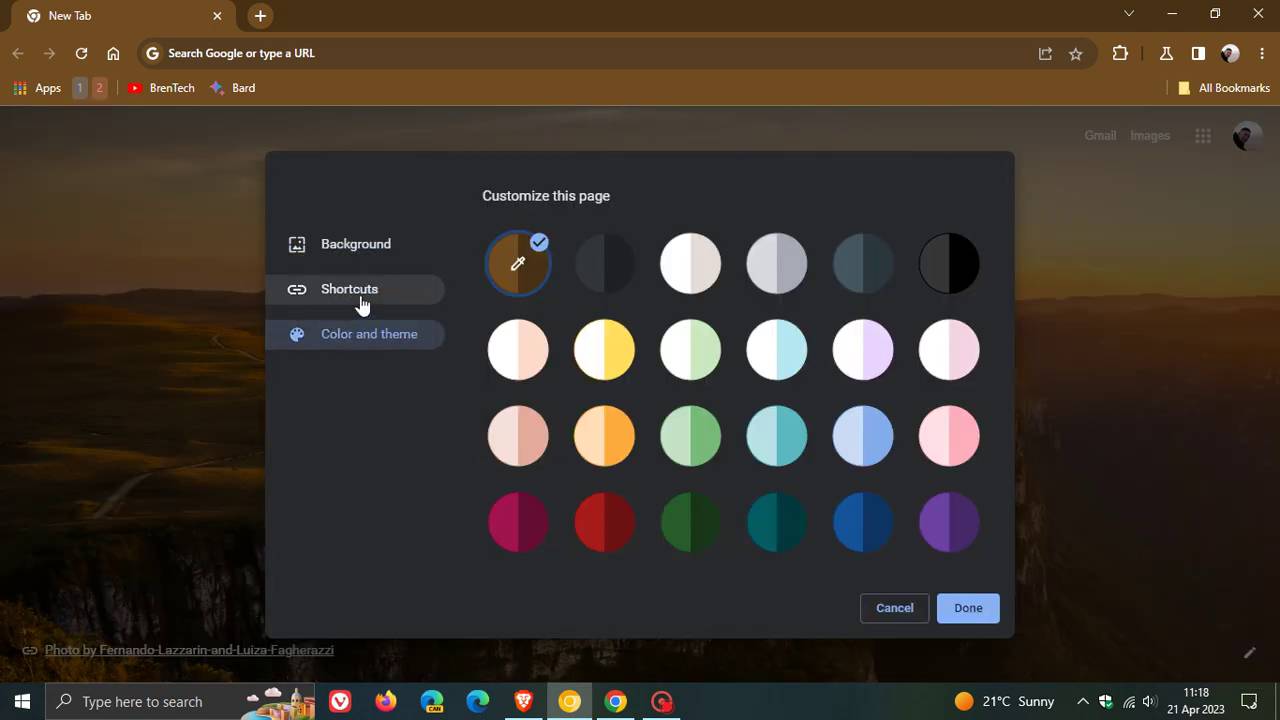
pyautogui.click(360, 296)
pyautogui.click(361, 252)
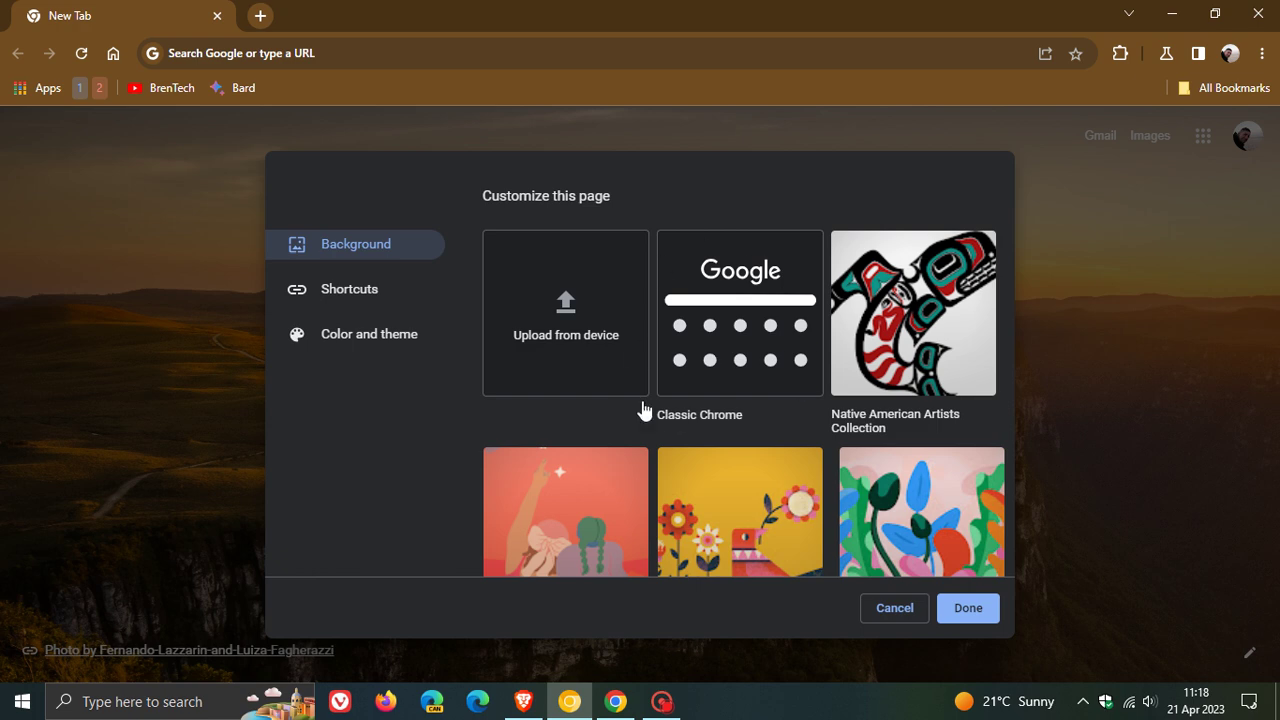
pyautogui.click(885, 614)
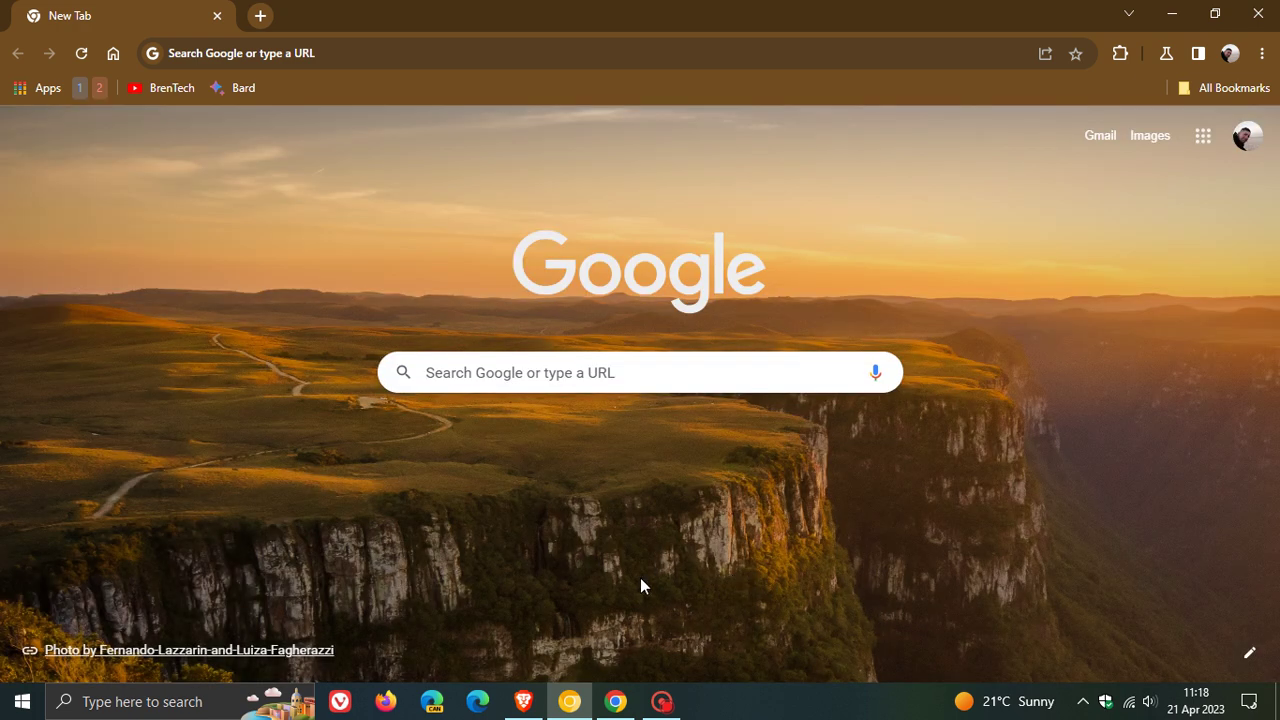
# - Switch to the regular Google Chrome window and view the customization options for its new tab page
pyautogui.click(616, 701)
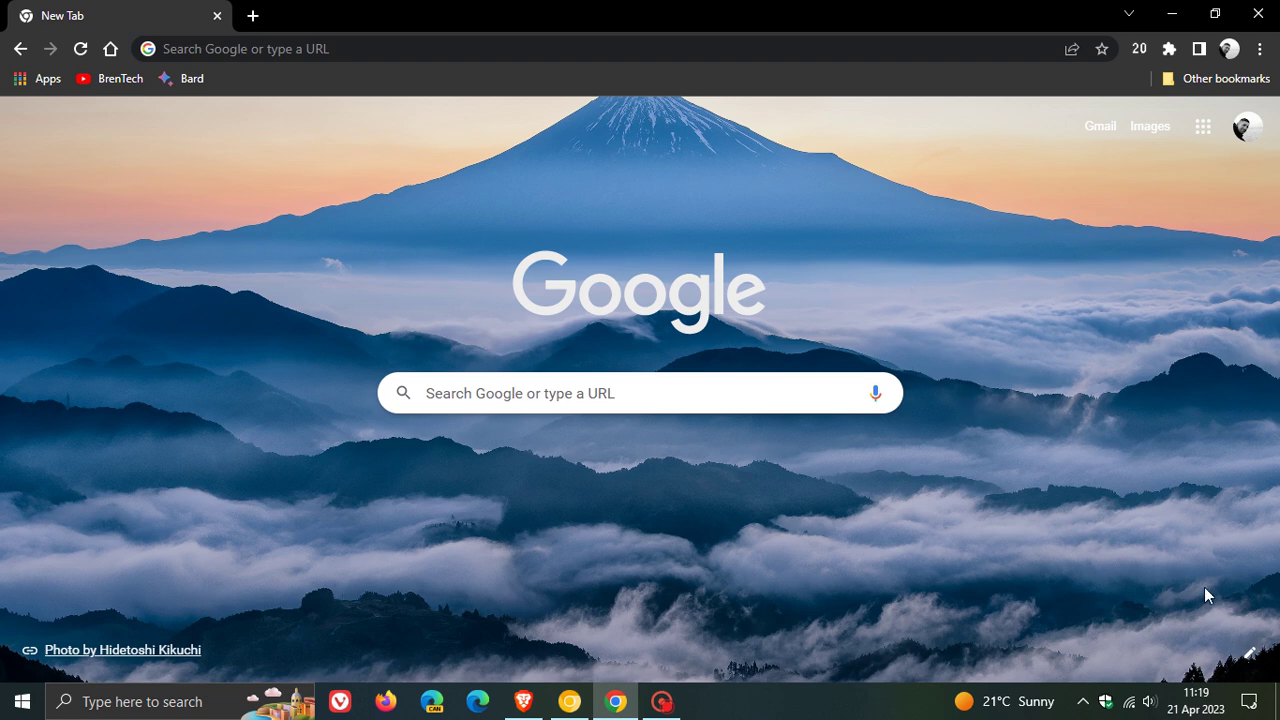
pyautogui.click(1250, 656)
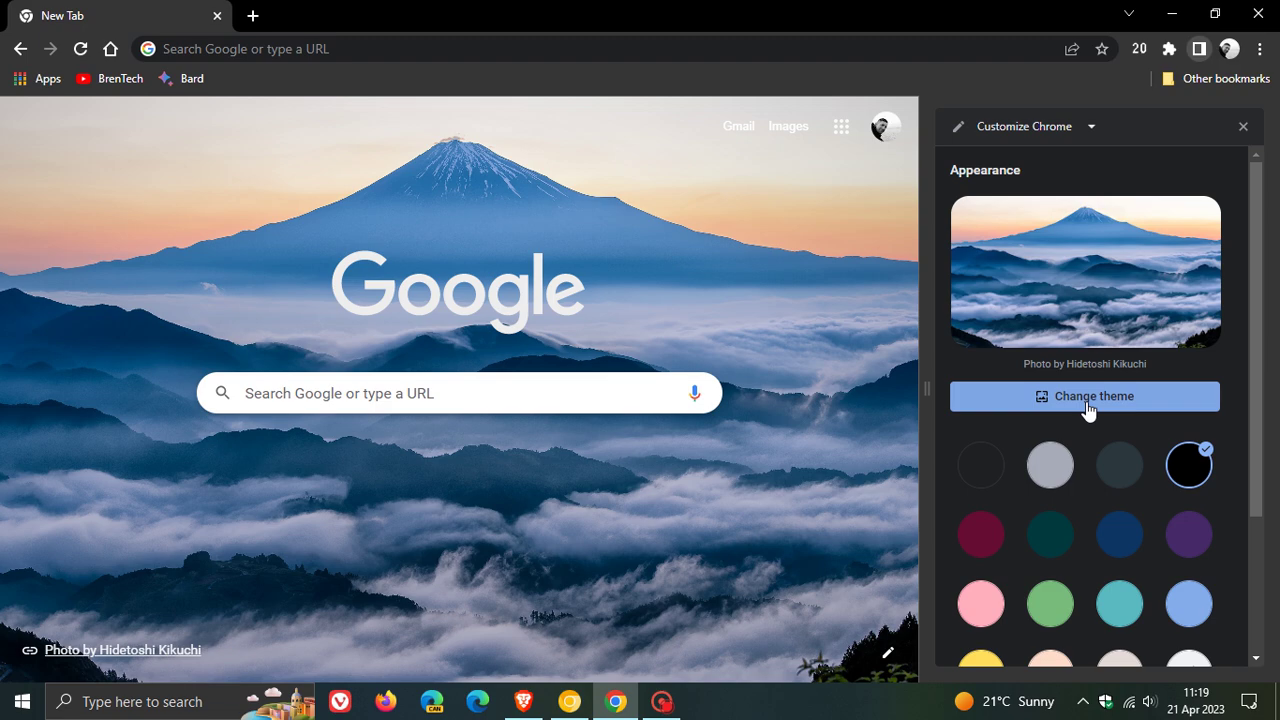
pyautogui.click(1243, 126)
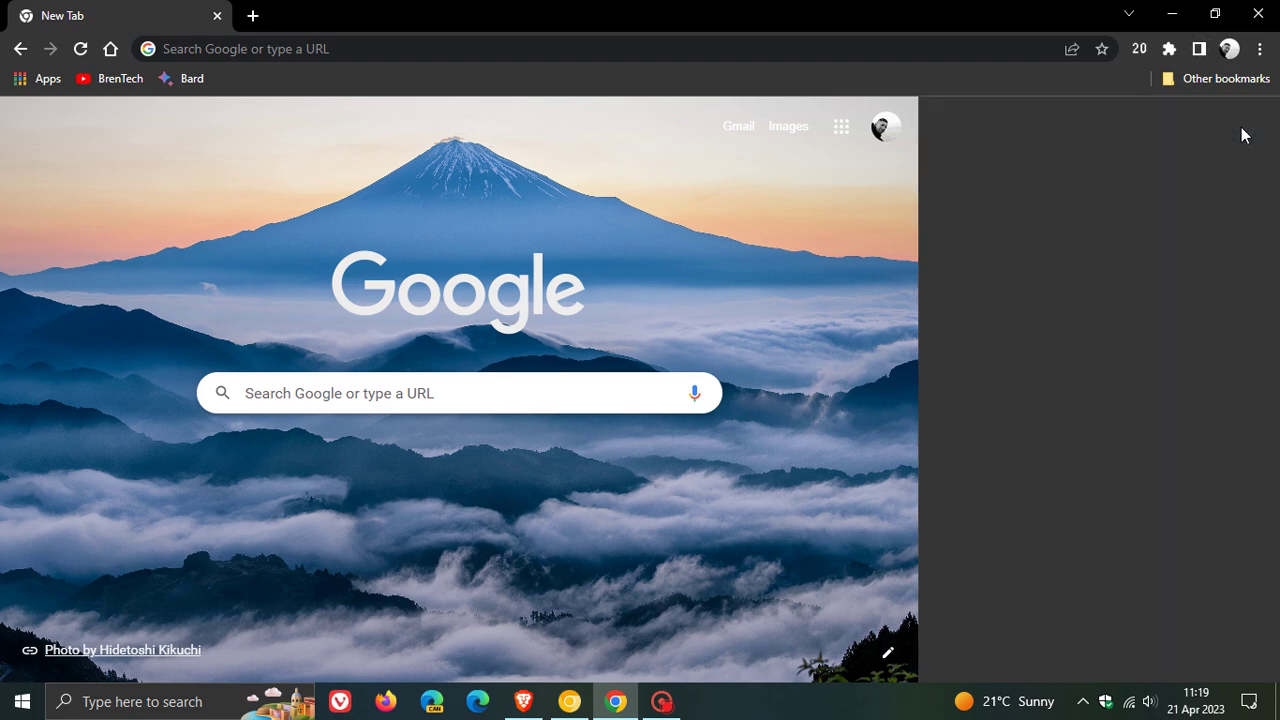
# - Show Customize Chrome by way of the browser's side panel, check its other available views, and close it
pyautogui.click(1198, 50)
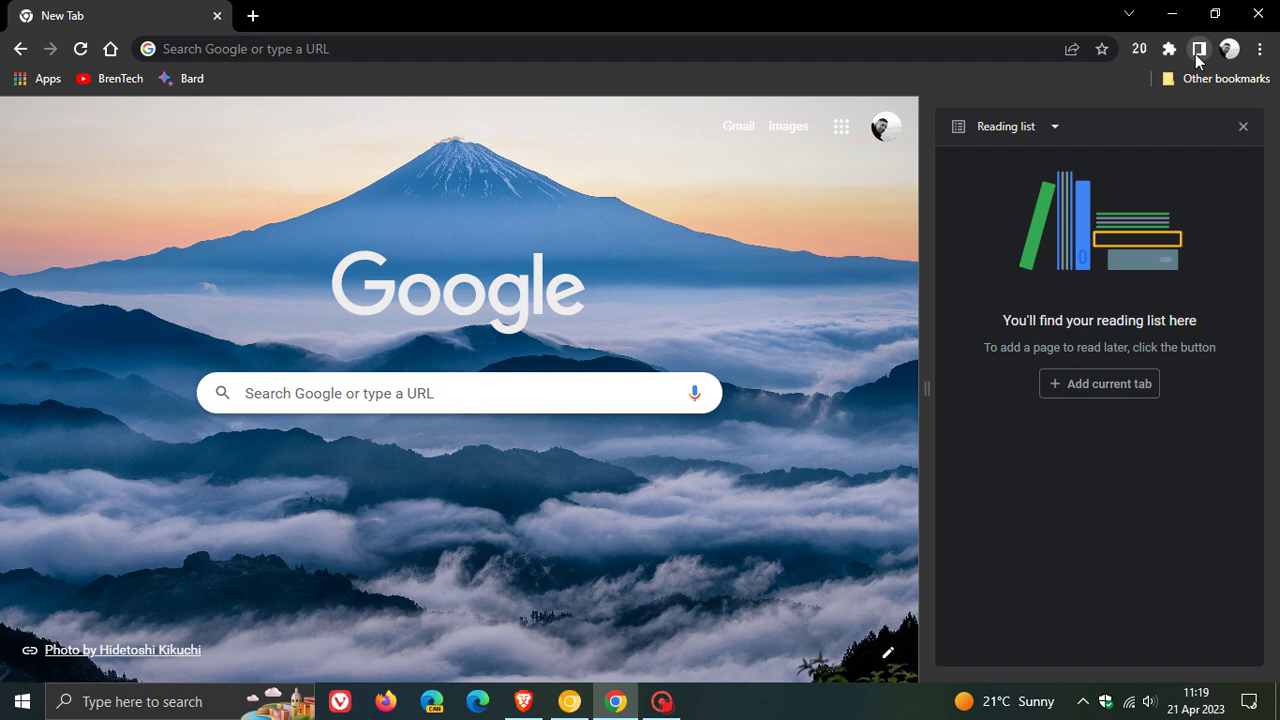
pyautogui.click(1006, 131)
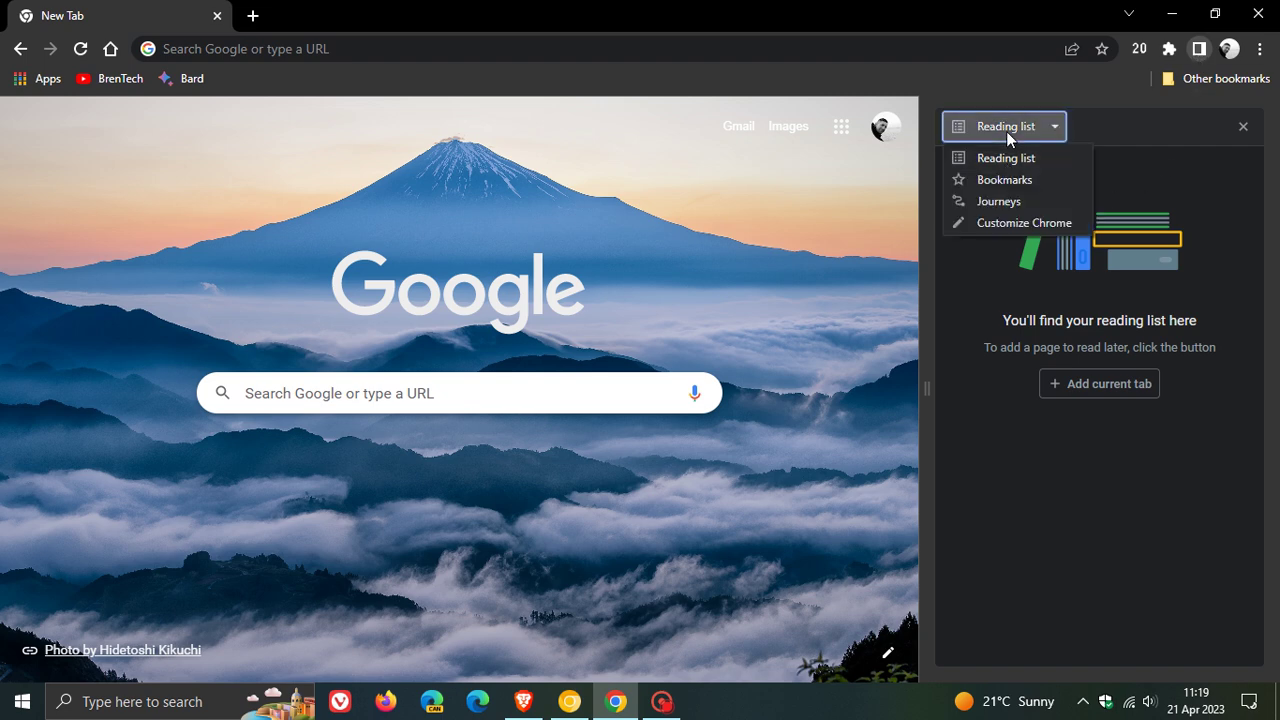
pyautogui.click(1026, 224)
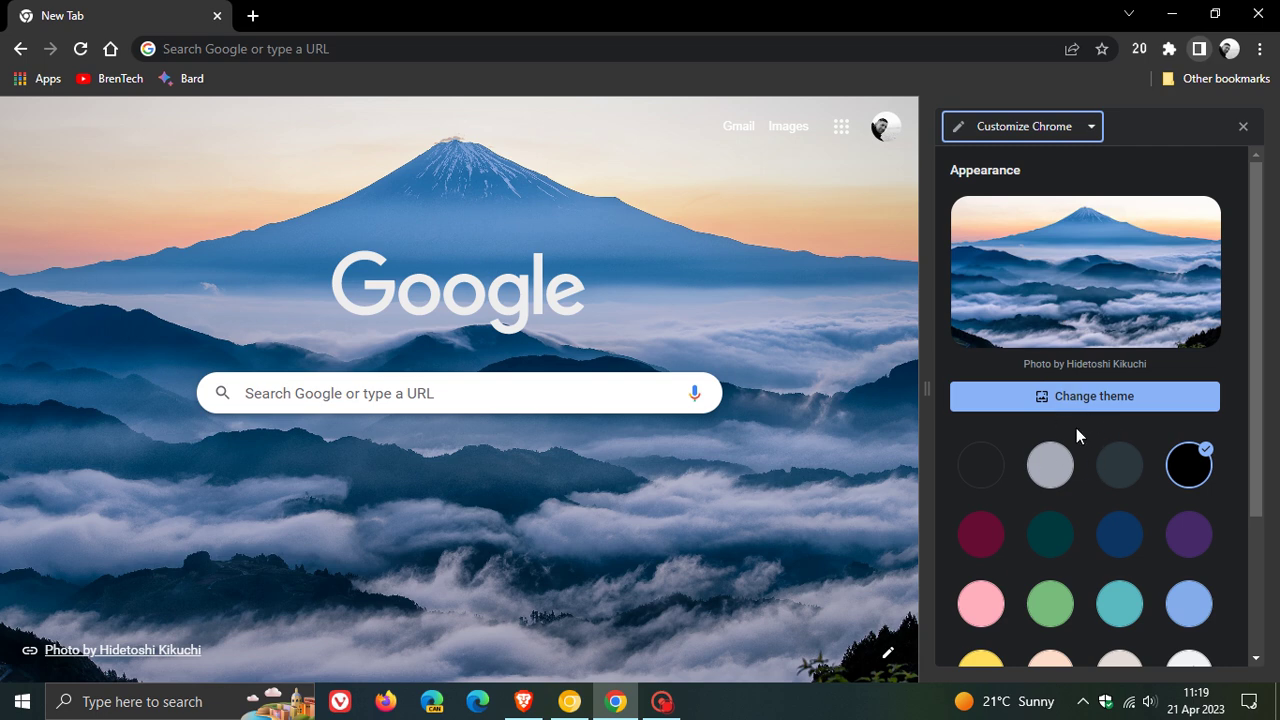
pyautogui.click(1079, 127)
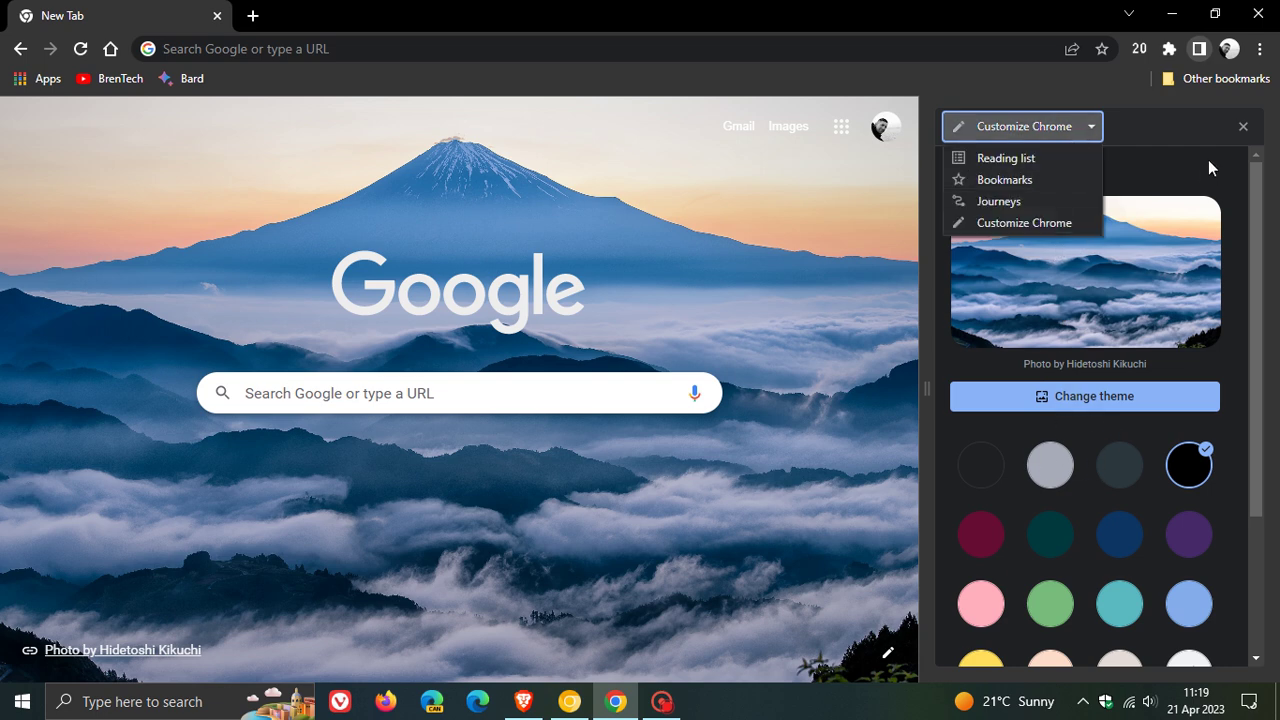
pyautogui.click(1243, 126)
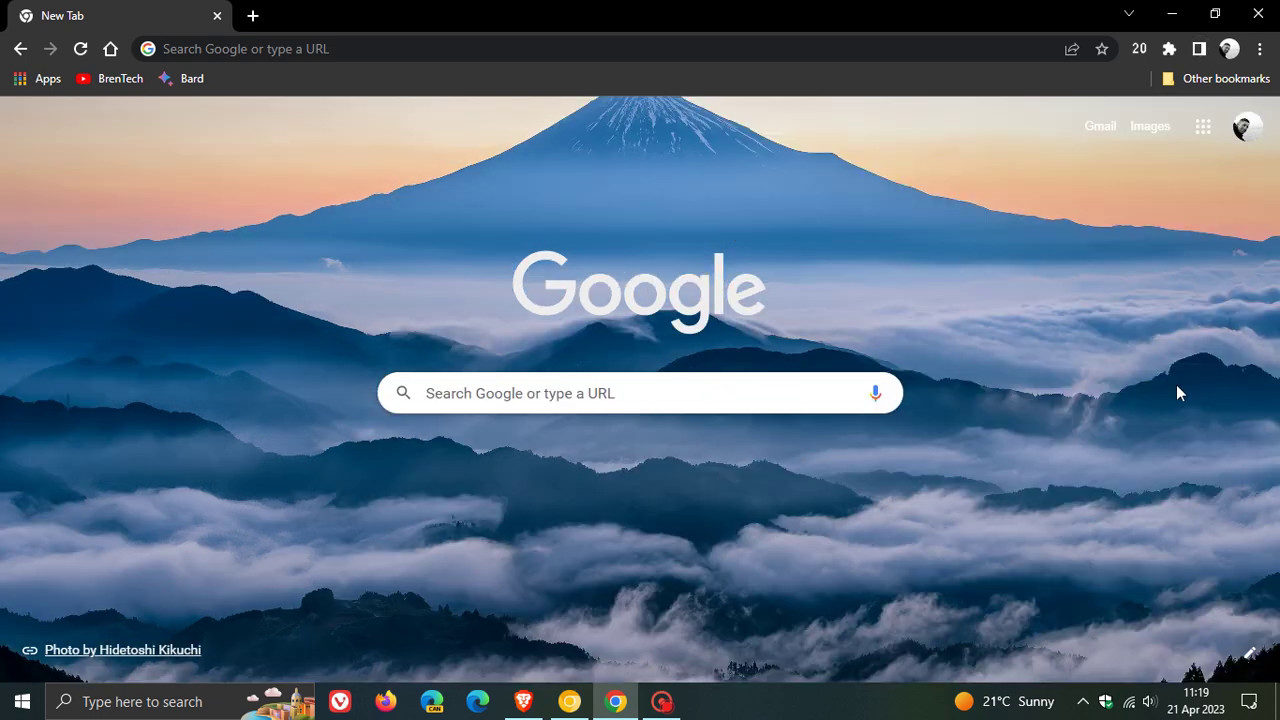
# - Reopen Customize Chrome, look through all the available theme collections, and return to the Appearance overview
pyautogui.click(1250, 656)
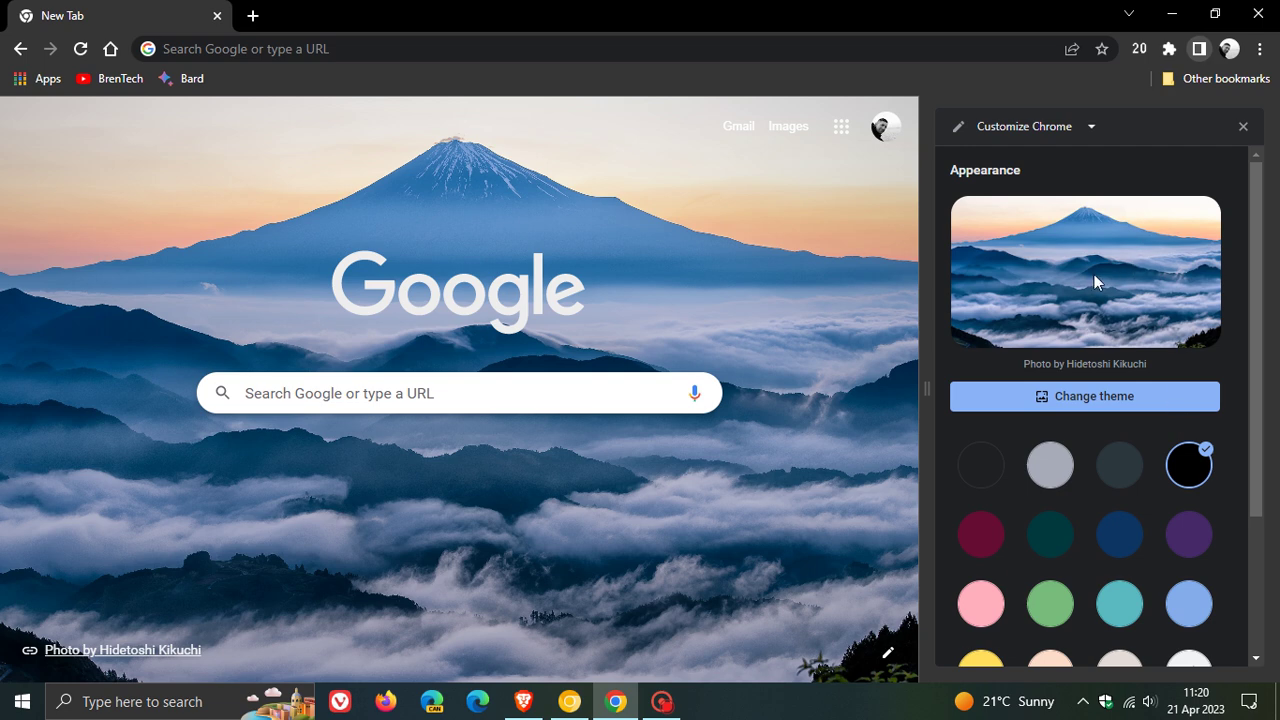
pyautogui.click(1070, 400)
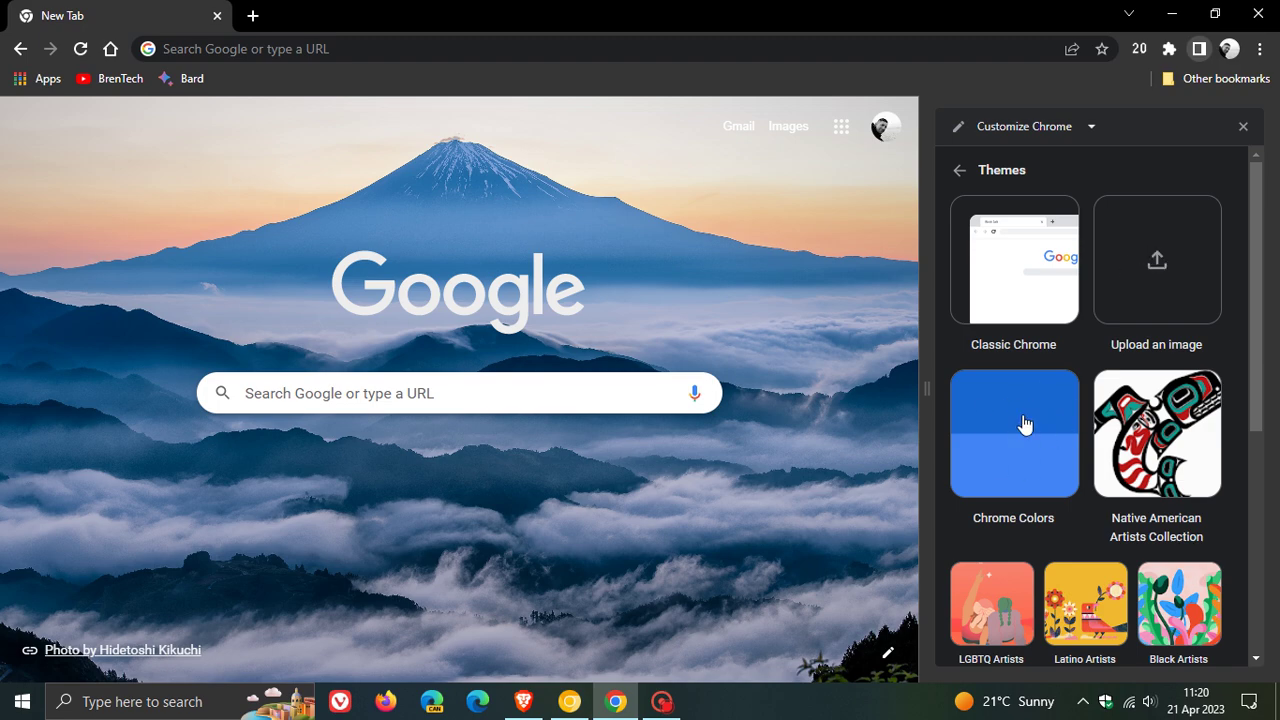
pyautogui.scroll(-2, 1023, 423)
pyautogui.scroll(-2, 1095, 460)
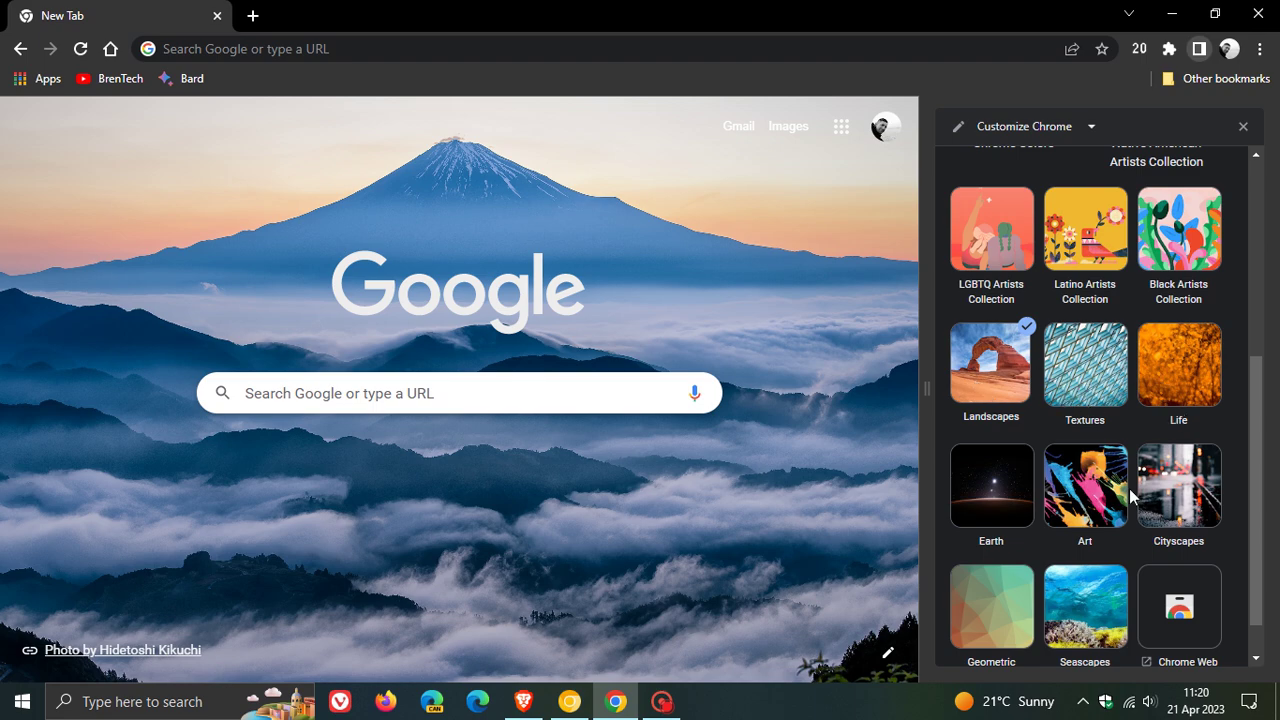
pyautogui.scroll(-1, 1095, 487)
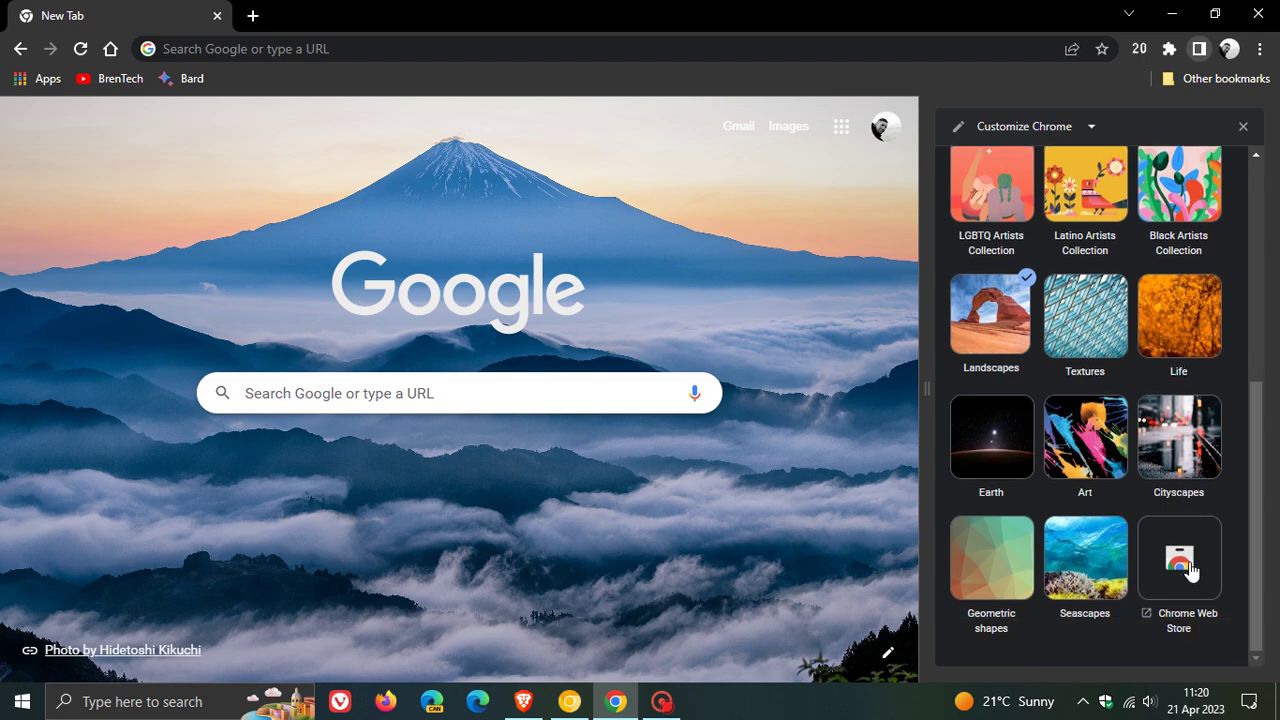
pyautogui.scroll(5, 1140, 498)
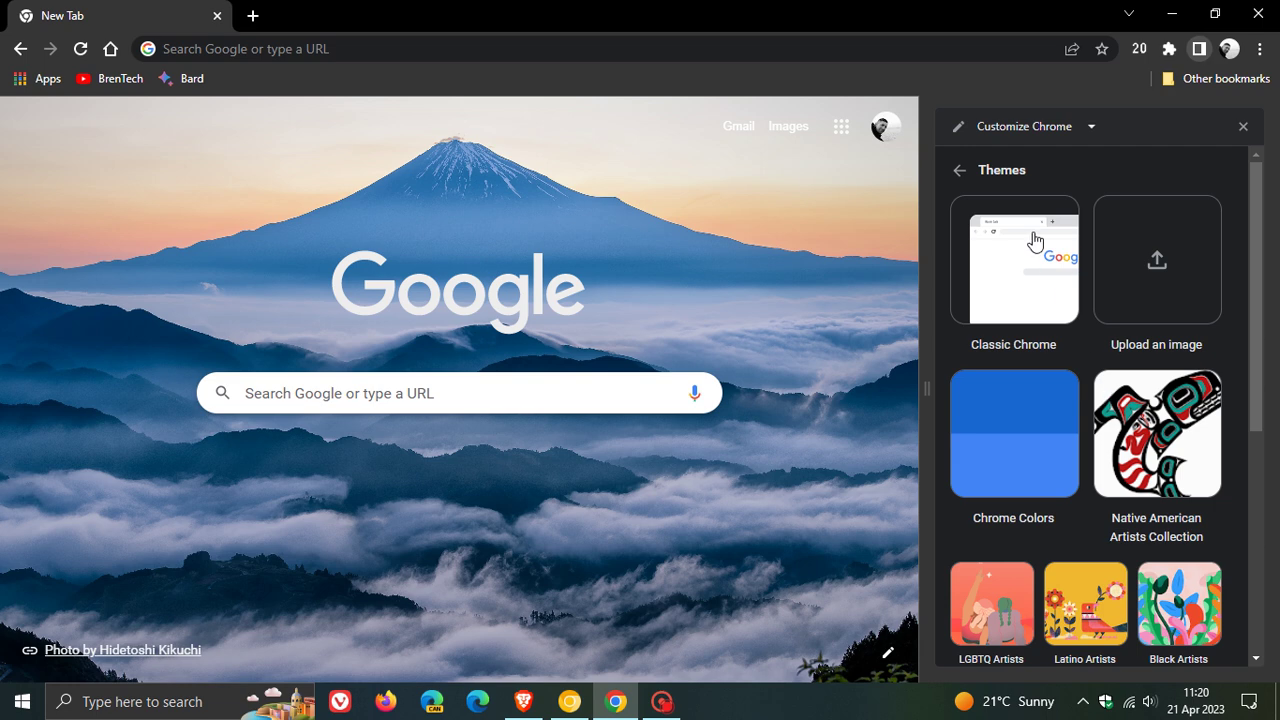
pyautogui.click(961, 170)
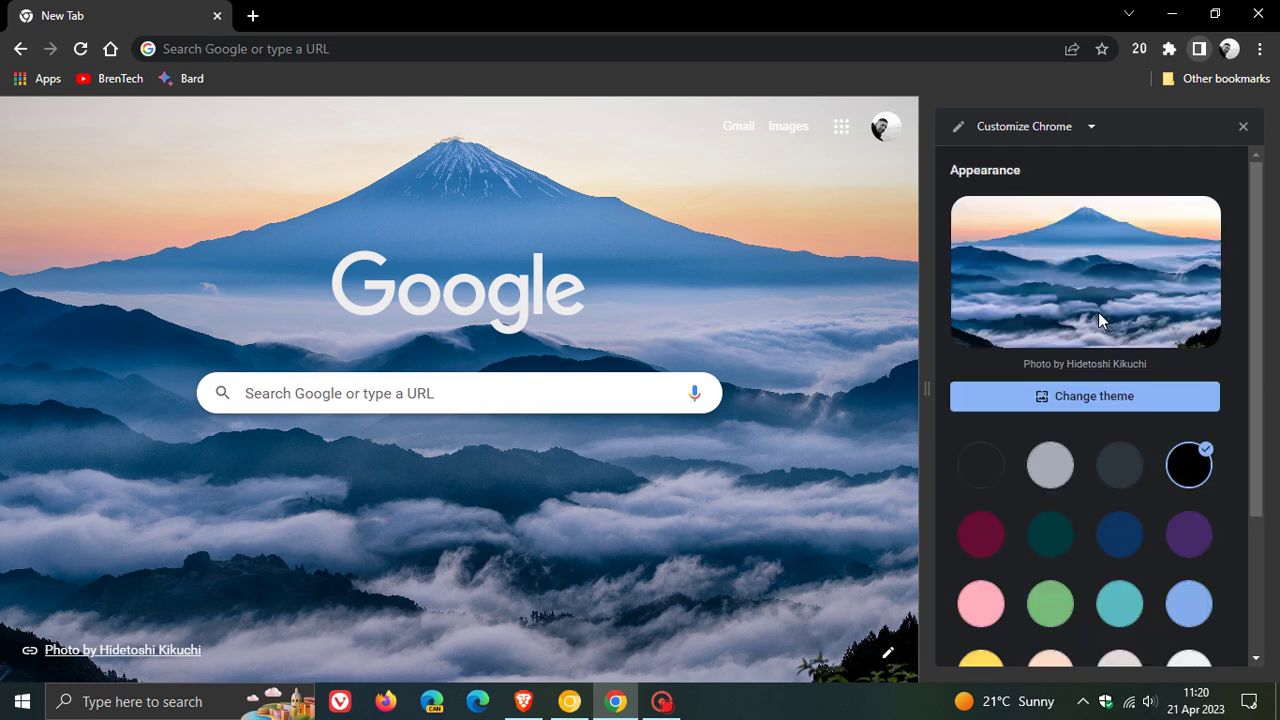
# - Try the dark blue theme colour on the browser and switch back to black
pyautogui.scroll(-1, 1125, 470)
pyautogui.click(1122, 443)
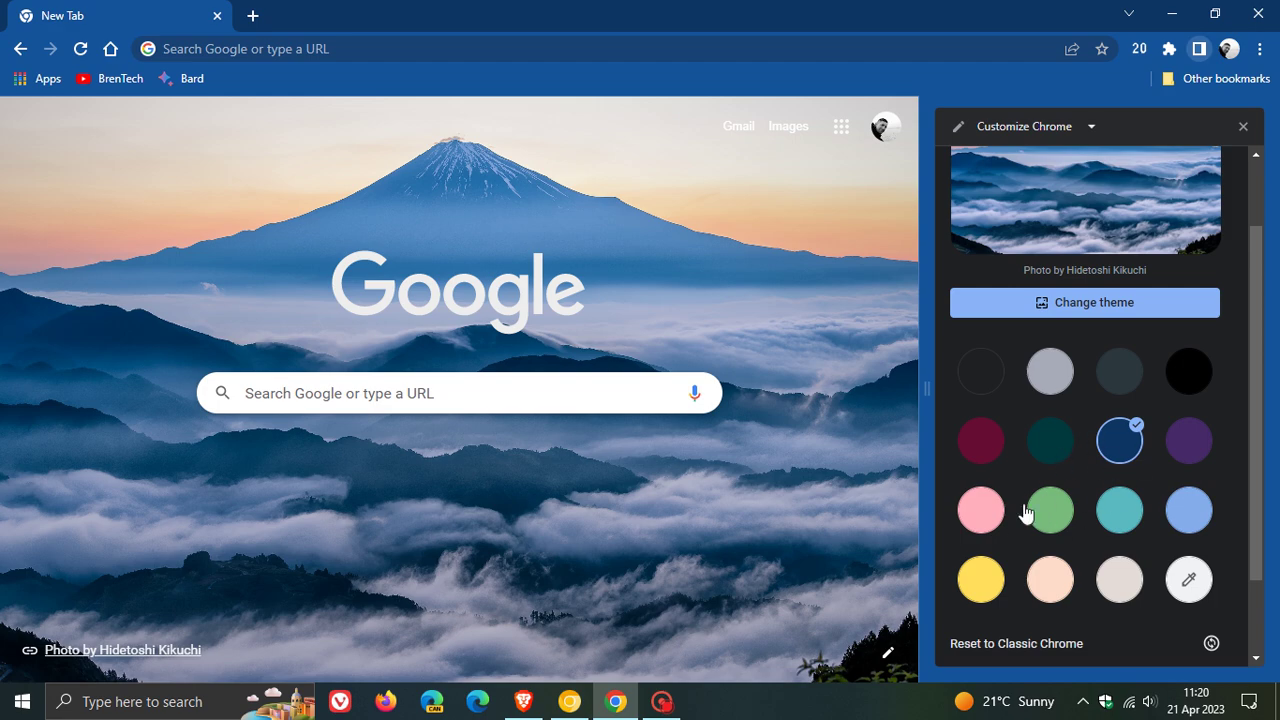
pyautogui.click(1192, 372)
# - Turn the new tab page shortcuts on and back off, and close the customization options
pyautogui.scroll(-1, 1130, 528)
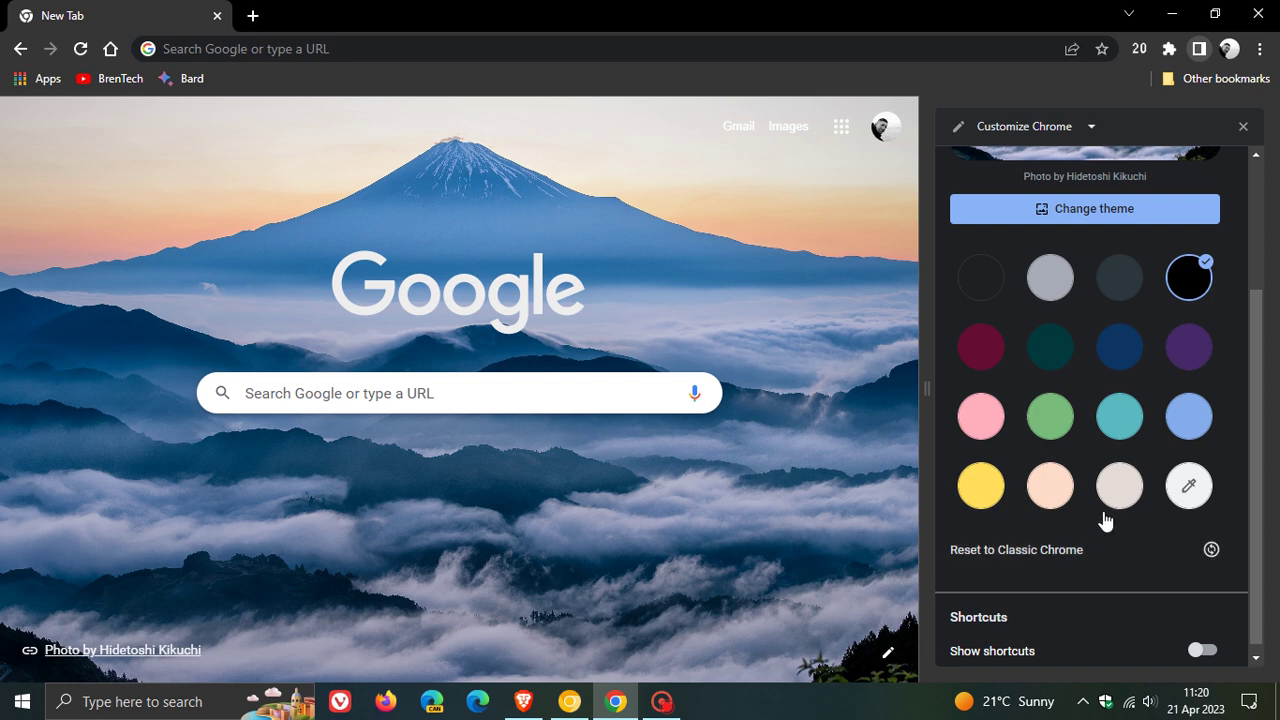
pyautogui.scroll(-1, 1118, 490)
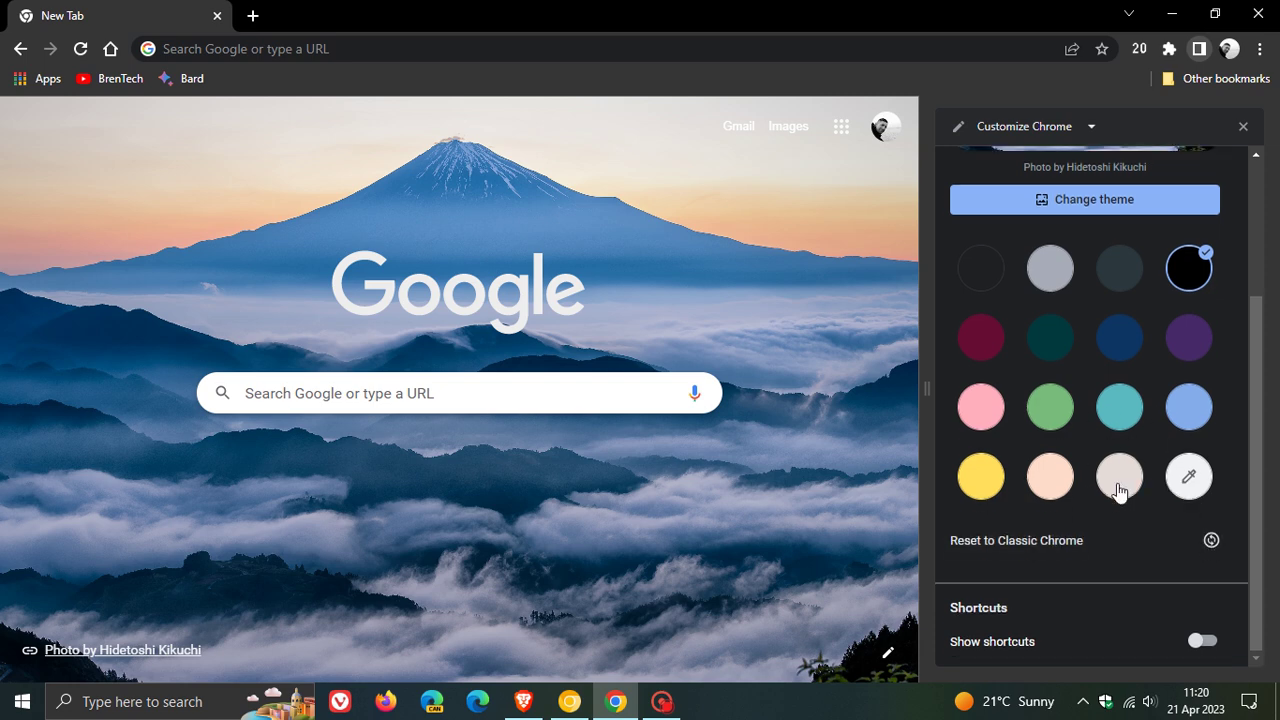
pyautogui.click(1200, 641)
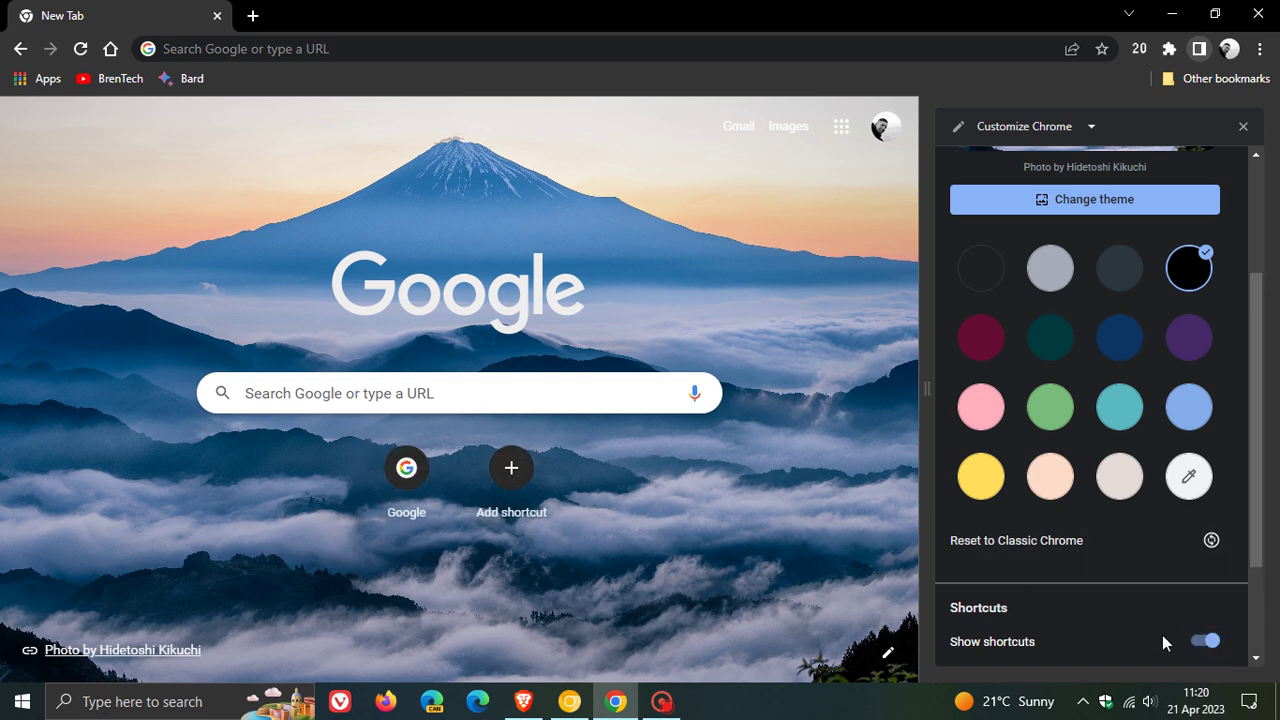
pyautogui.click(1200, 645)
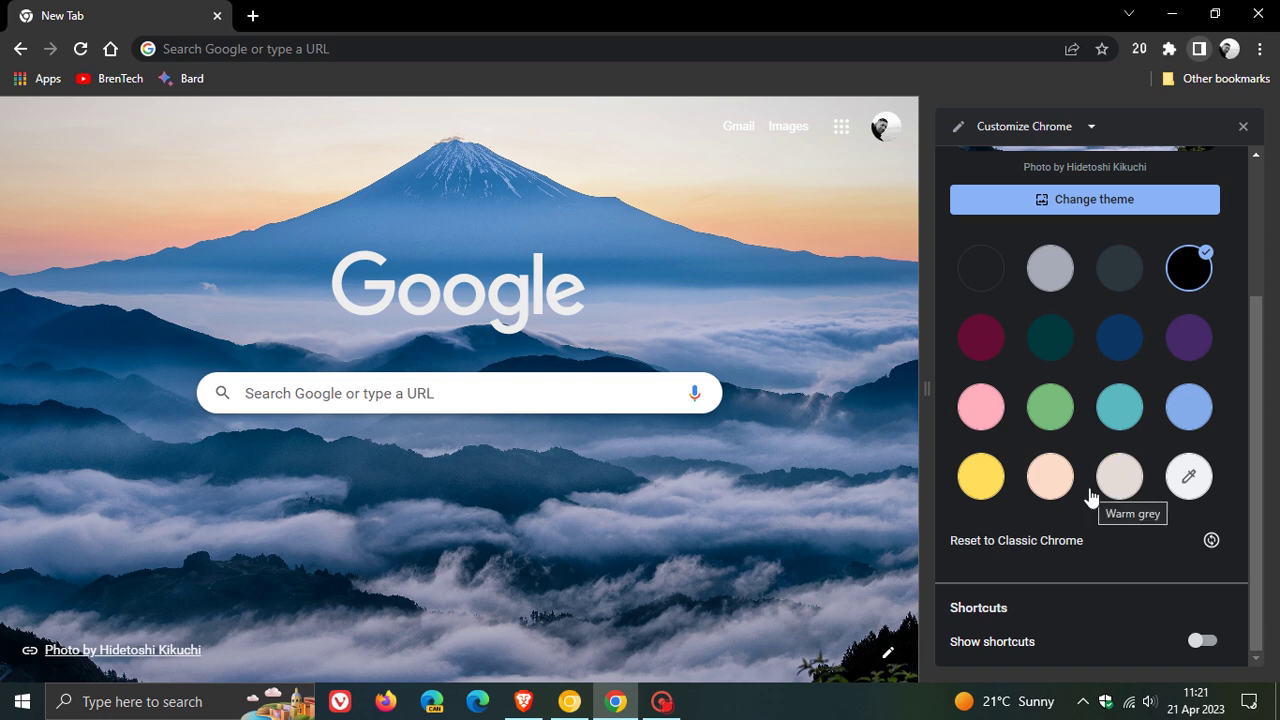
pyautogui.scroll(2, 1090, 497)
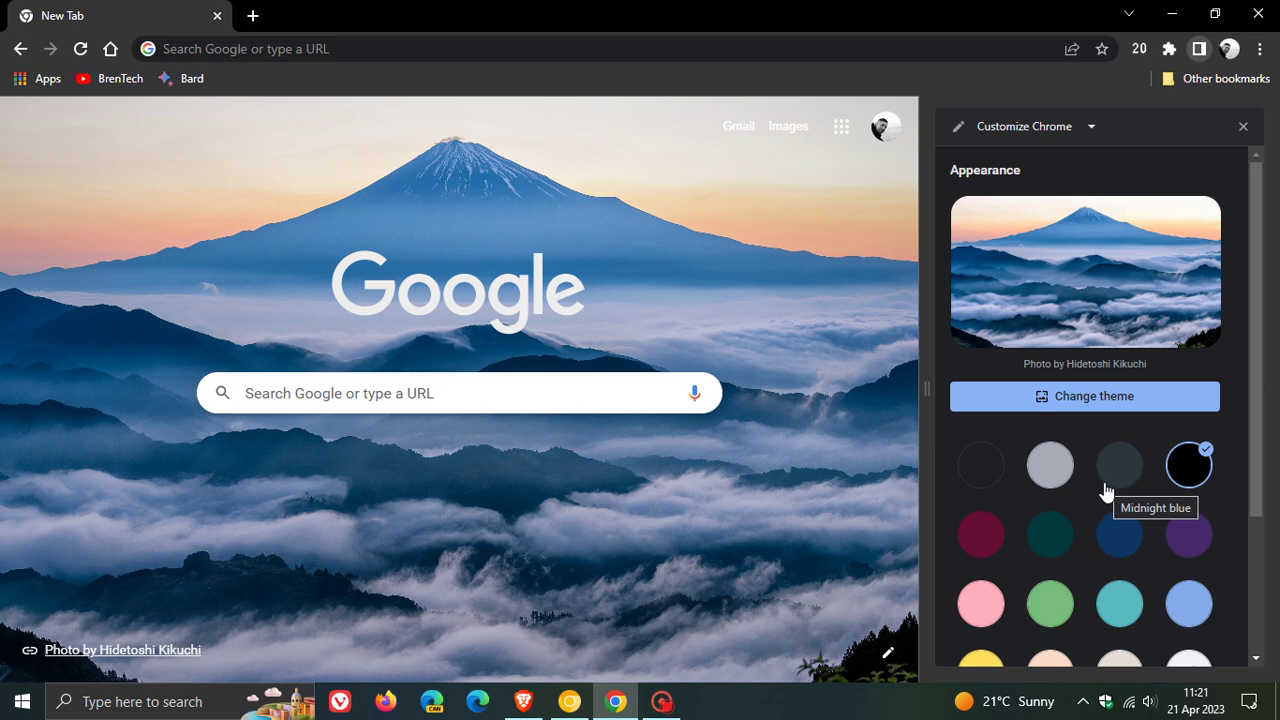
pyautogui.click(1243, 127)
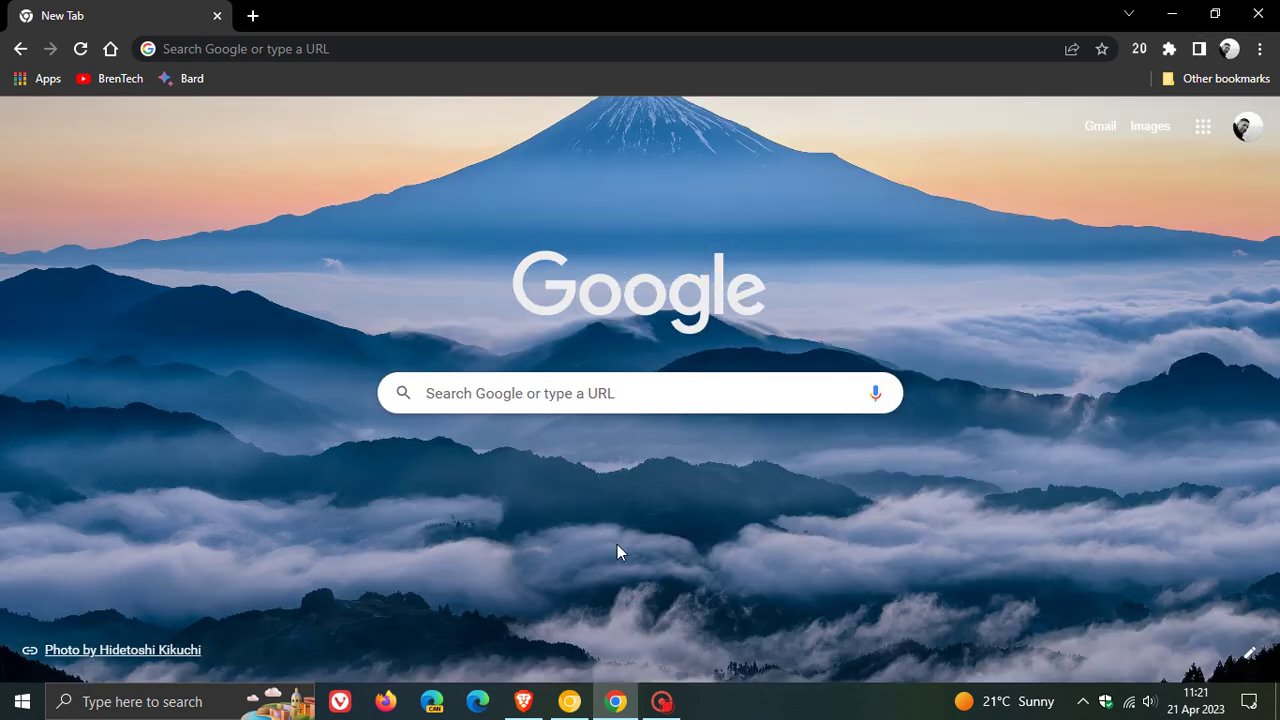